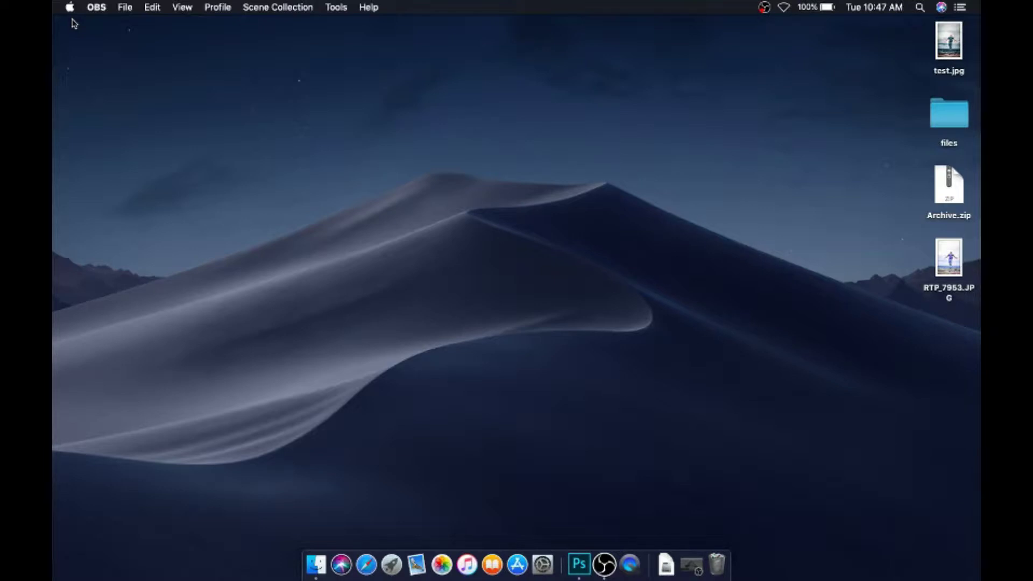
# - Launch Photoshop and open RTP_7953.JPG in it from the desktop
pyautogui.click(74, 24)
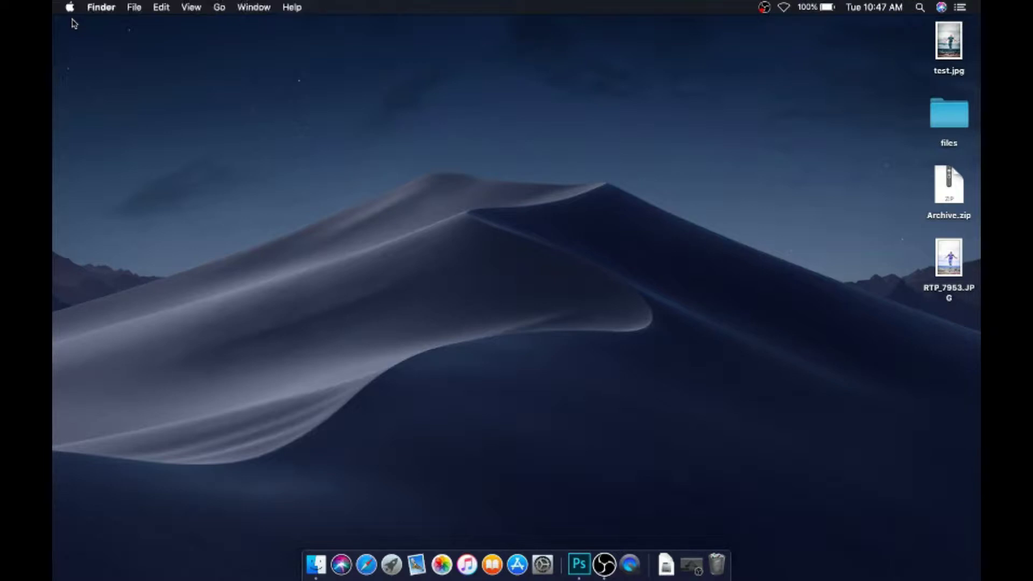
pyautogui.click(579, 564)
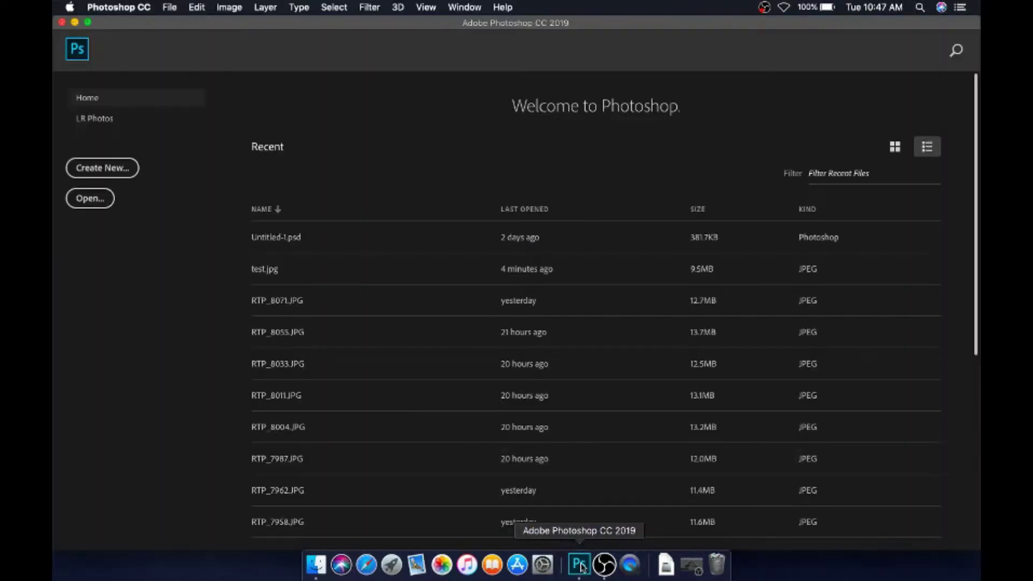
pyautogui.click(74, 22)
pyautogui.rightClick(954, 261)
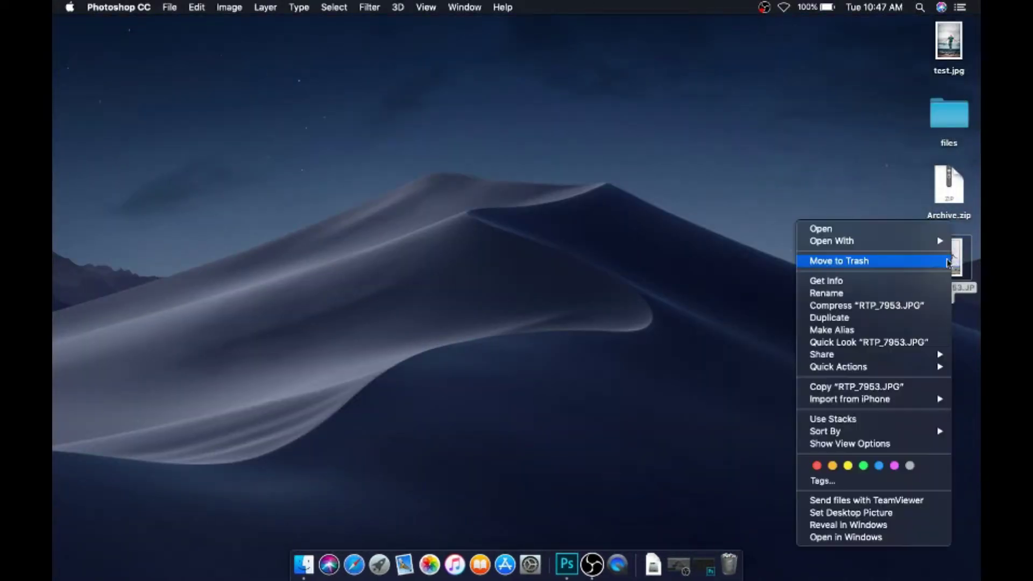
pyautogui.moveTo(861, 243)
pyautogui.click(745, 260)
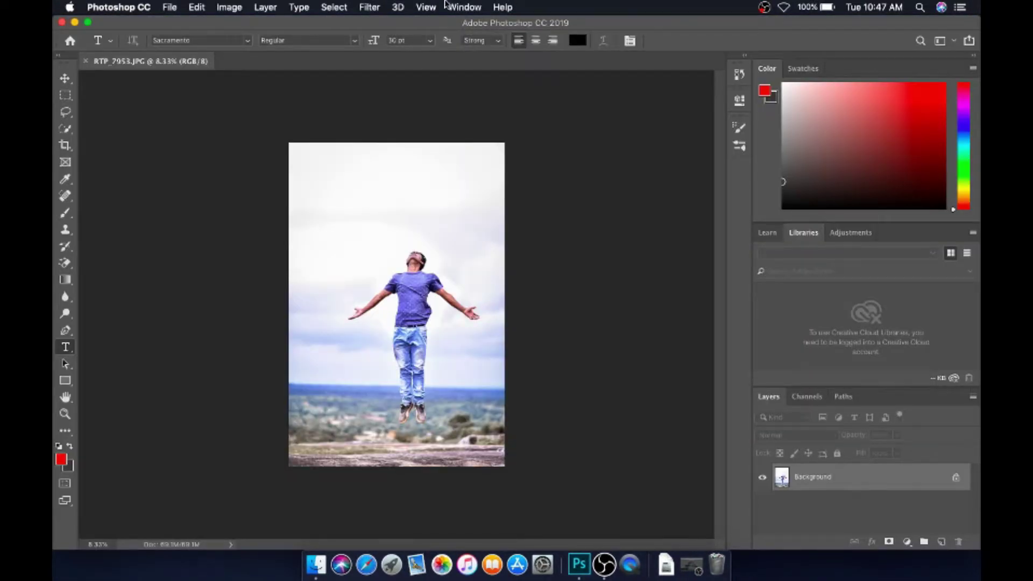
# - Check the Camera Raw Filter's Presets tab, then close the filter without changes
pyautogui.click(371, 7)
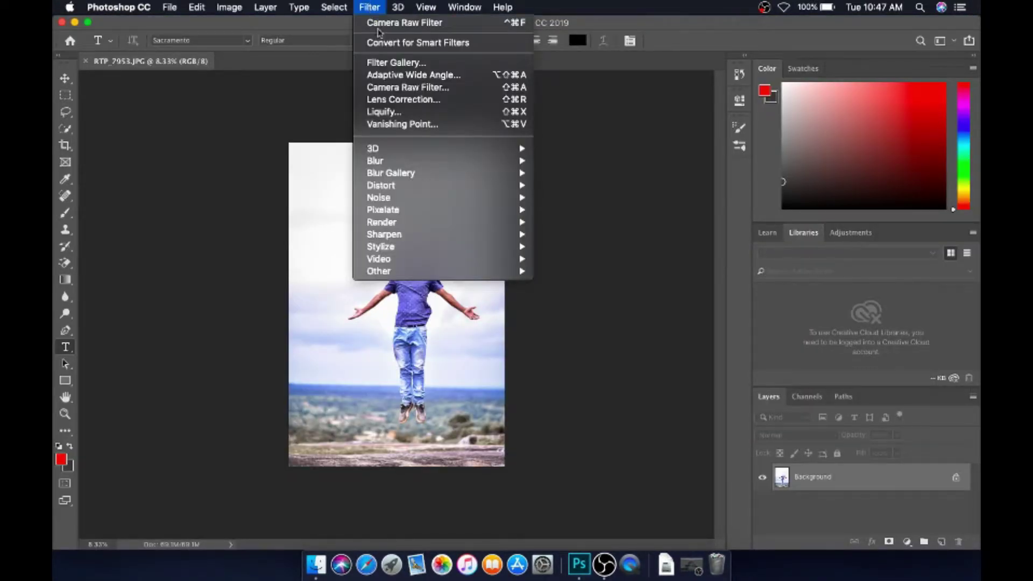
pyautogui.click(399, 87)
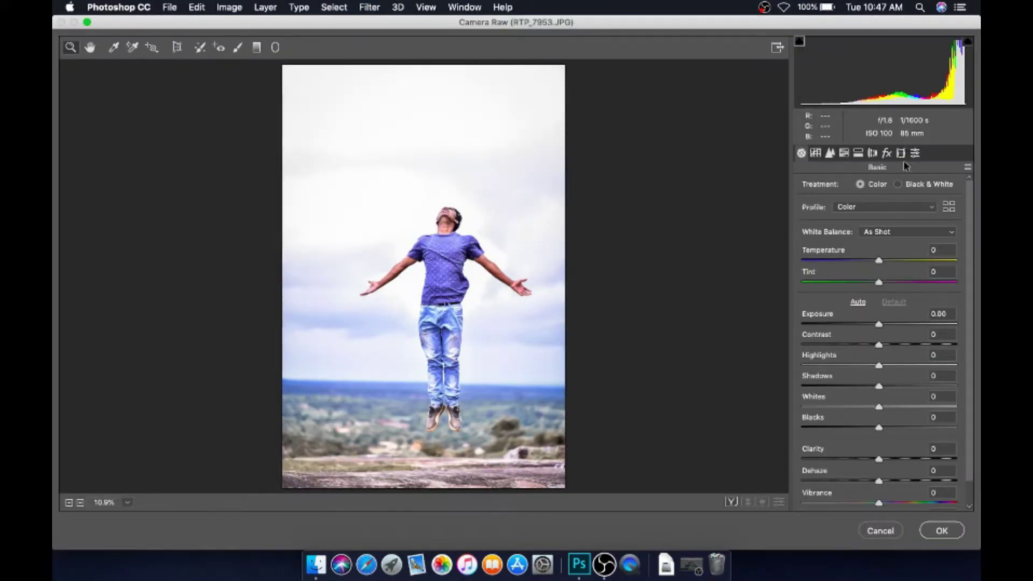
pyautogui.click(917, 153)
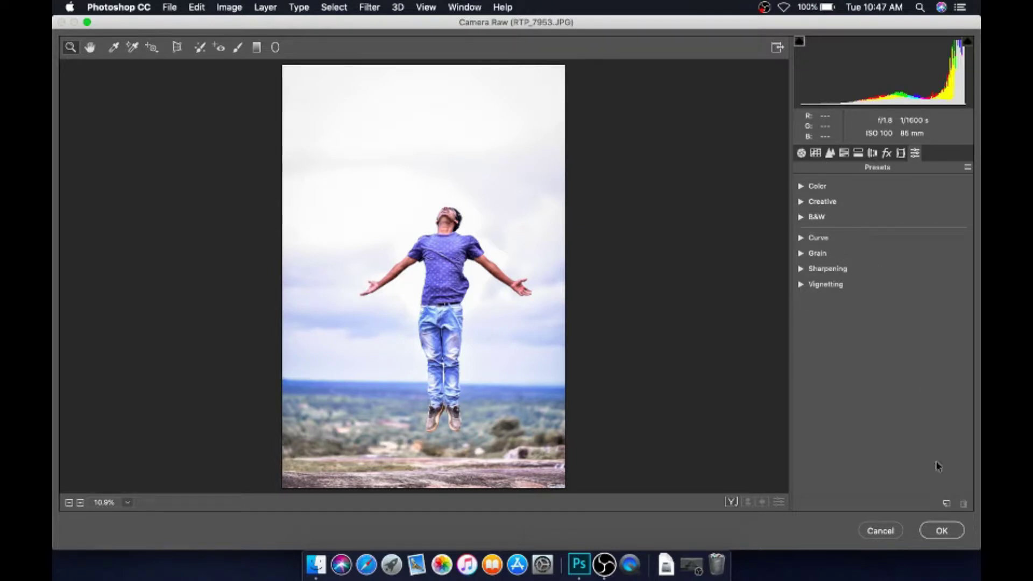
pyautogui.click(897, 531)
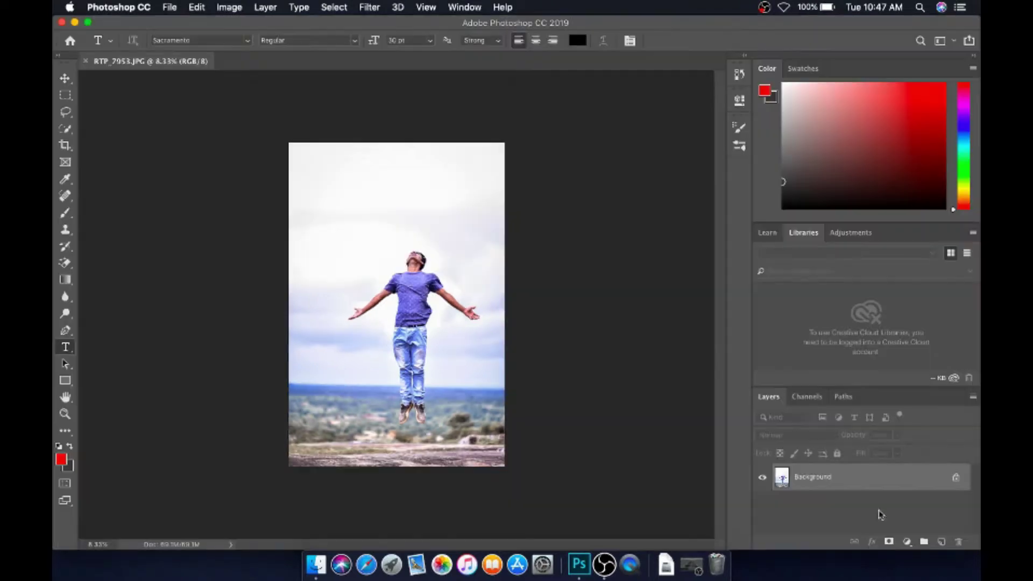
# - Minimize Photoshop and extract Archive.zip on the desktop into an Archive folder
pyautogui.click(76, 23)
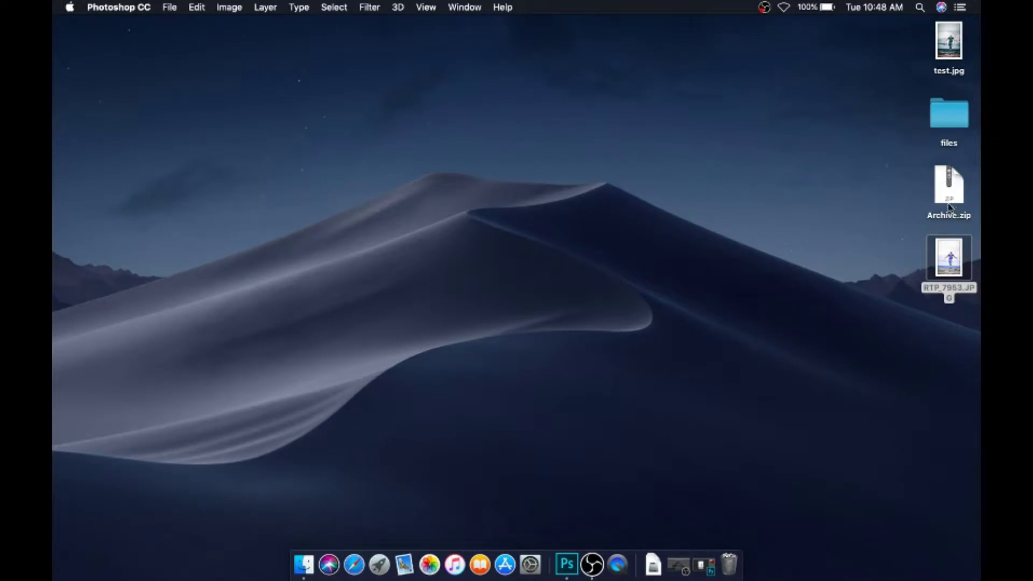
pyautogui.moveTo(942, 198); pyautogui.dragTo(446, 205)
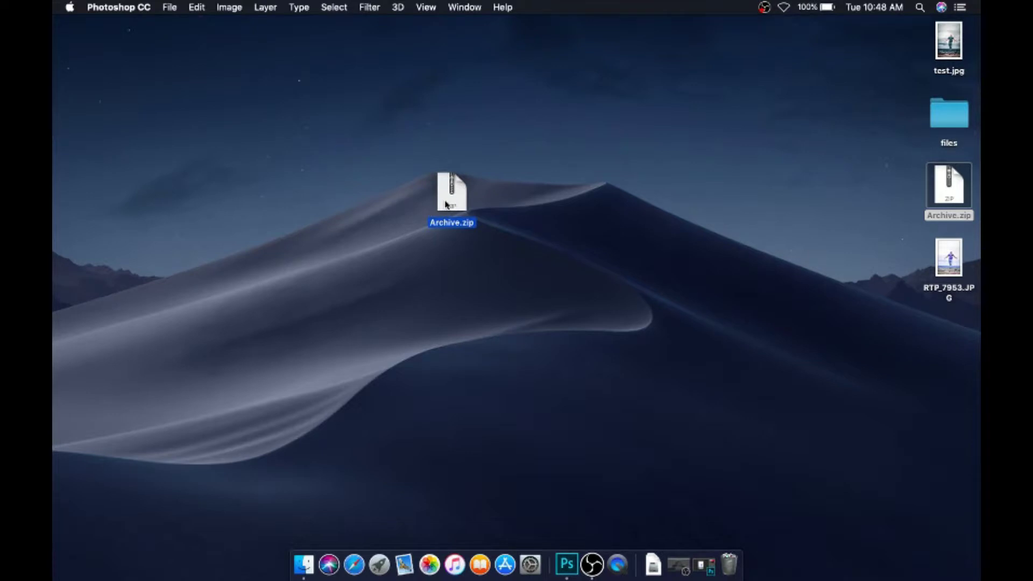
pyautogui.moveTo(446, 205); pyautogui.dragTo(846, 219)
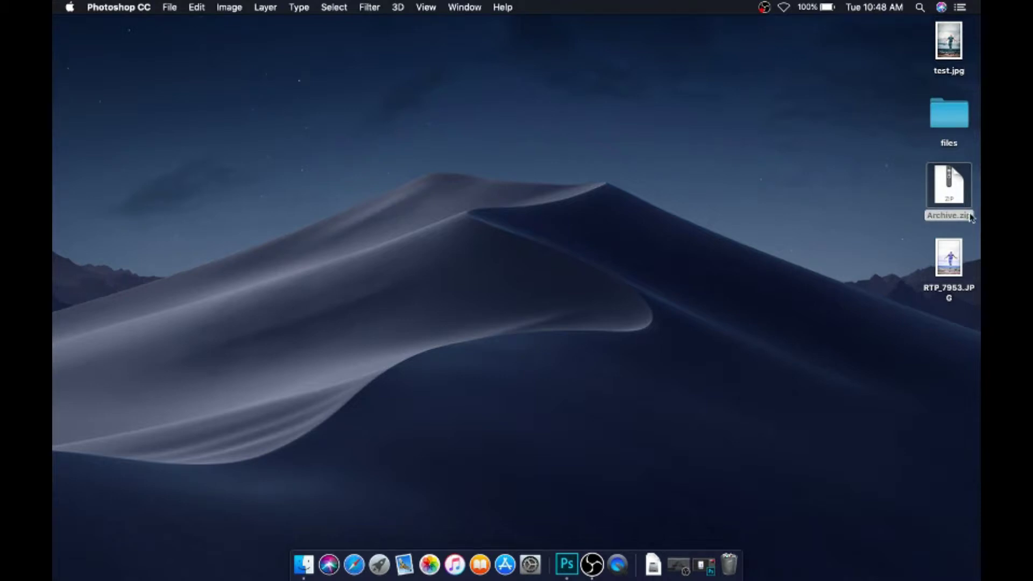
pyautogui.doubleClick(956, 202)
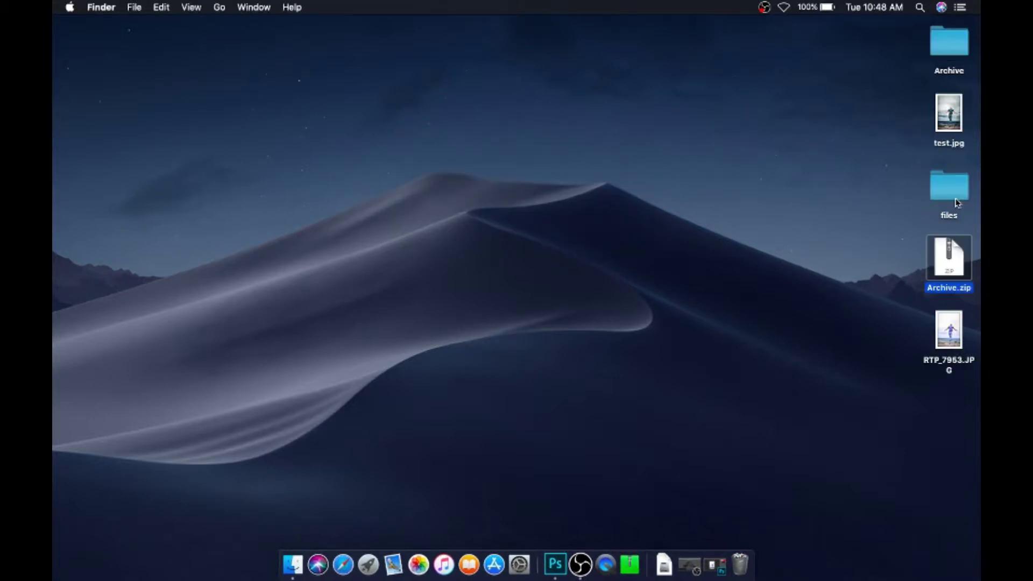
# - Tidy the desktop selection and open the hidden user Library folder from Finder's Go menu
pyautogui.moveTo(956, 66); pyautogui.dragTo(841, 138)
pyautogui.click(924, 54)
pyautogui.moveTo(949, 46)
pyautogui.mouseDown()
pyautogui.moveTo(748, 223)
pyautogui.moveTo(958, 60)
pyautogui.moveTo(959, 48)
pyautogui.mouseUp()
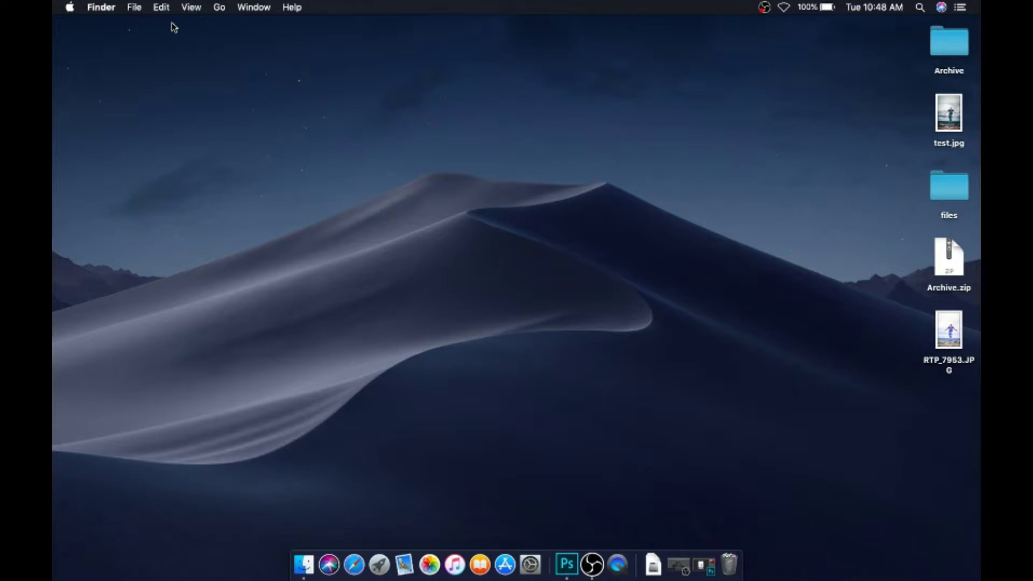
pyautogui.click(218, 9)
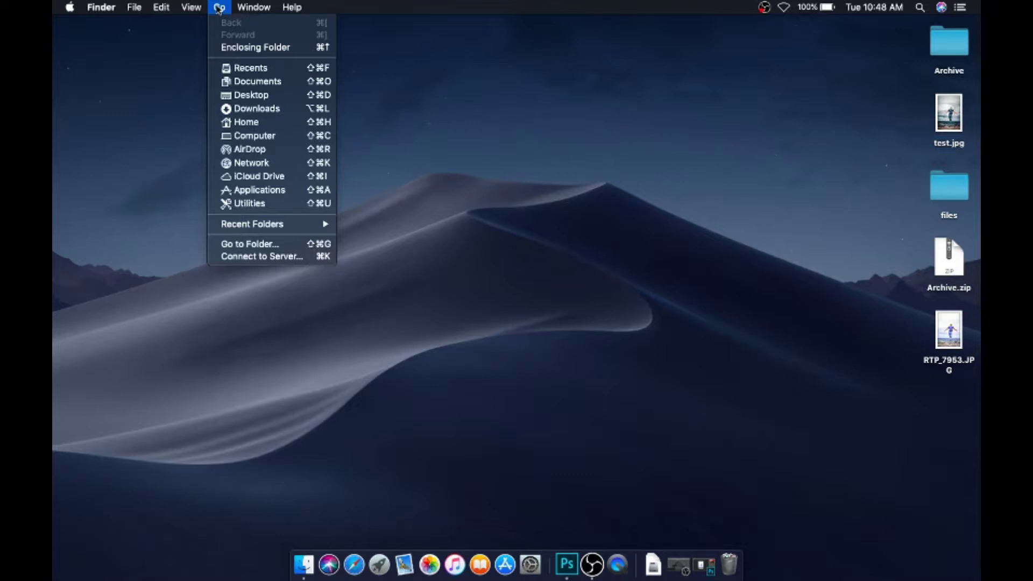
pyautogui.press('alt')
pyautogui.press('alt')
pyautogui.press('alt')
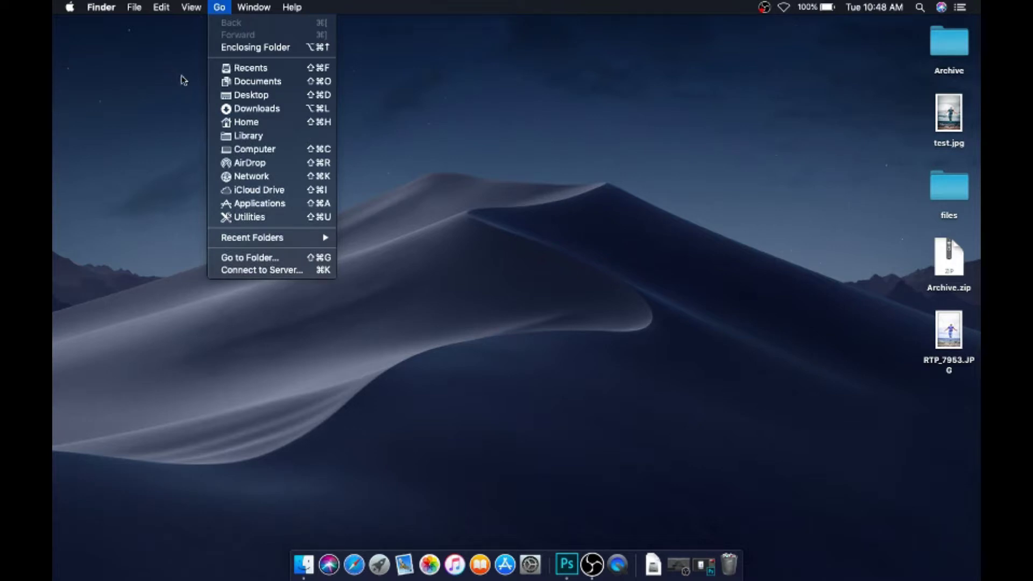
pyautogui.click(240, 136)
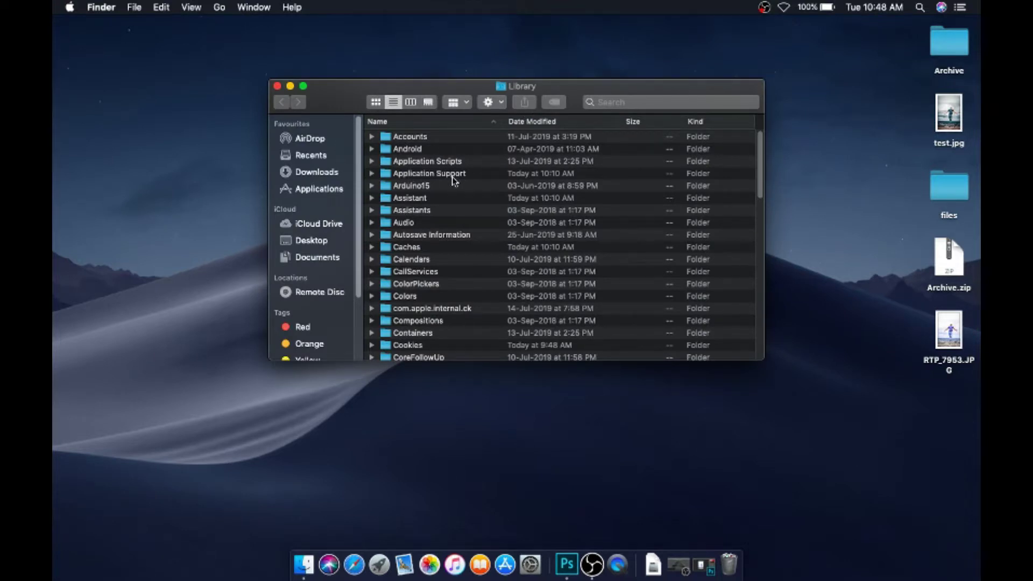
# - Navigate to Application Support > Adobe > CameraRaw > Settings, then open the Archive folder
pyautogui.doubleClick(456, 176)
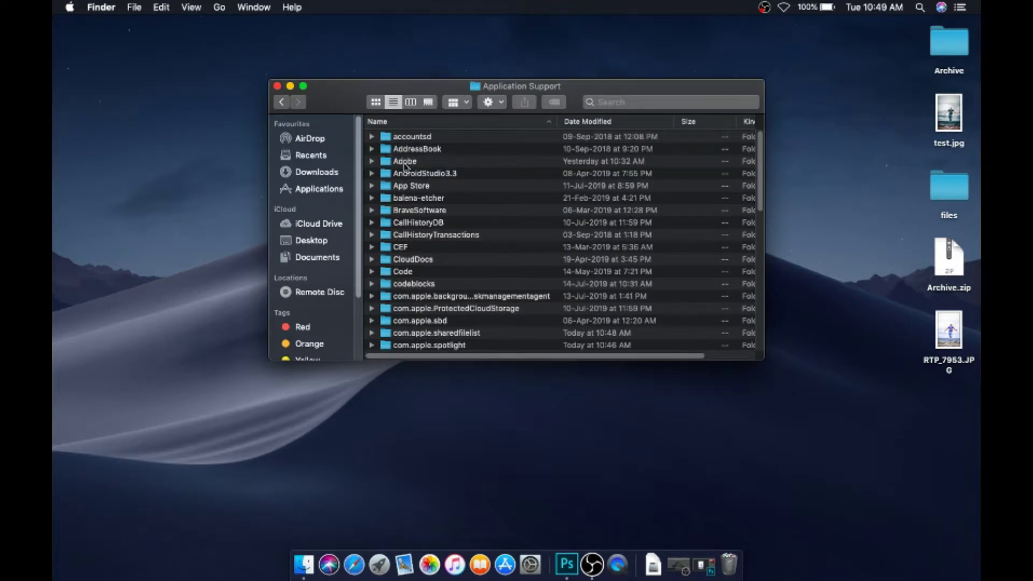
pyautogui.doubleClick(407, 162)
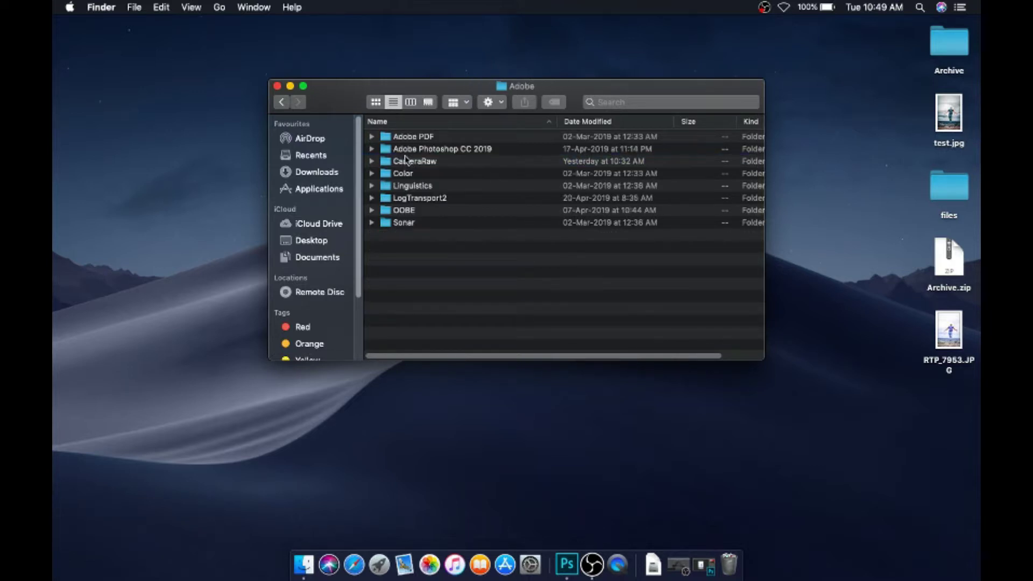
pyautogui.doubleClick(412, 162)
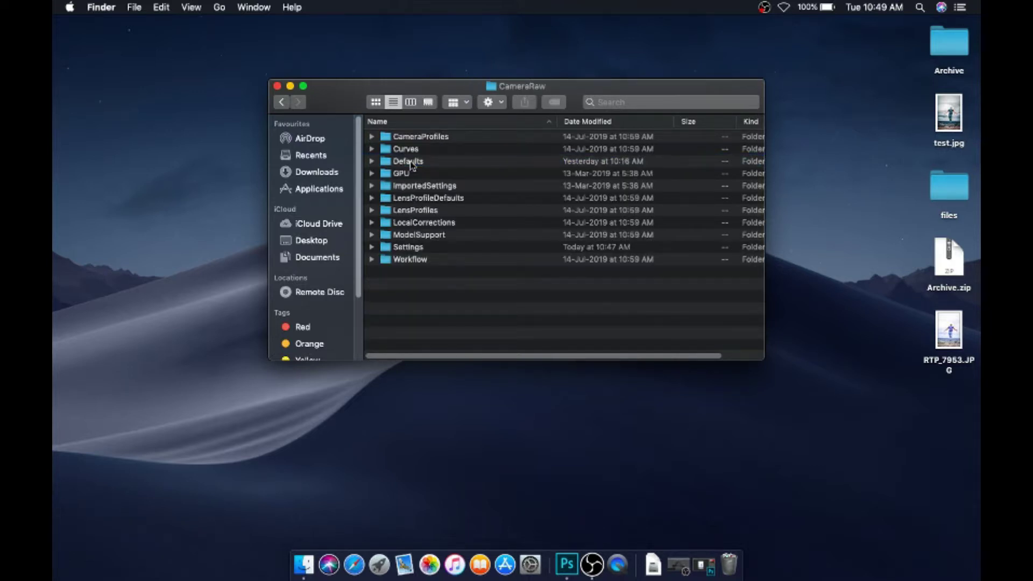
pyautogui.doubleClick(409, 247)
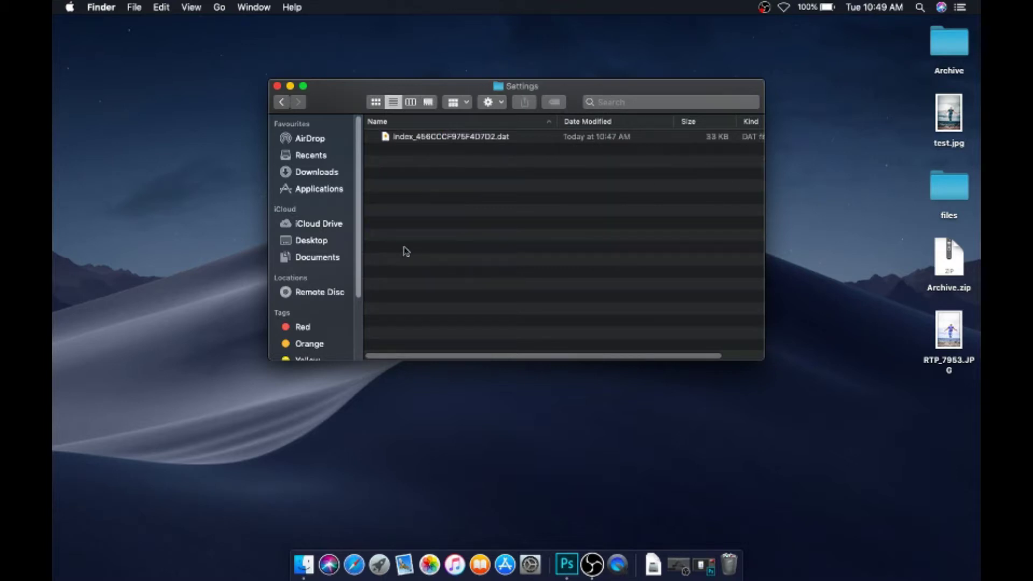
pyautogui.doubleClick(955, 48)
# - Move all 140 .xmp presets into Settings, replacing the index file, and trash the empty Archive folder
pyautogui.moveTo(580, 101); pyautogui.dragTo(822, 233)
pyautogui.click(745, 335)
pyautogui.press('super+c')
pyautogui.press('super+a')
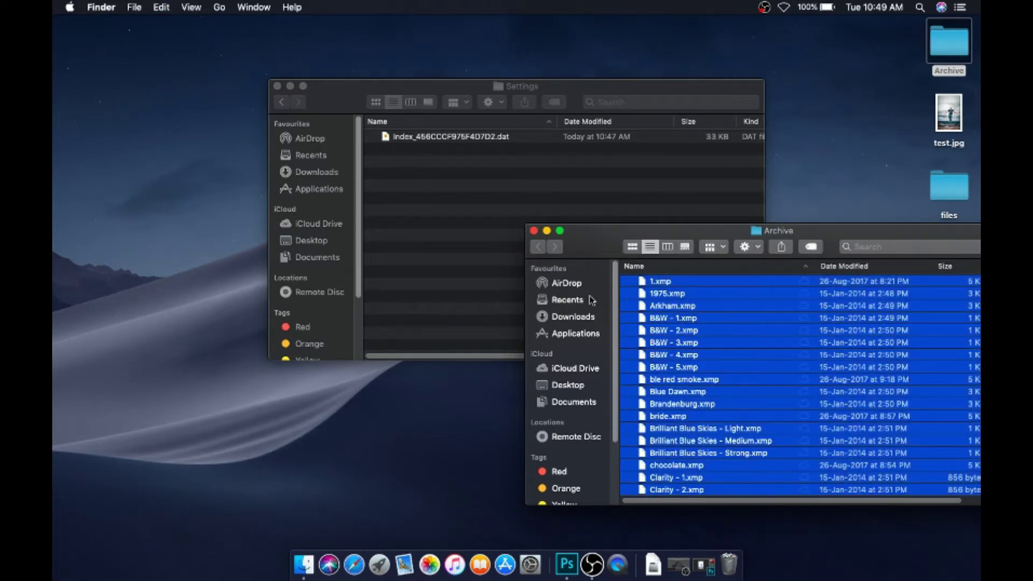
pyautogui.moveTo(850, 386); pyautogui.dragTo(473, 247)
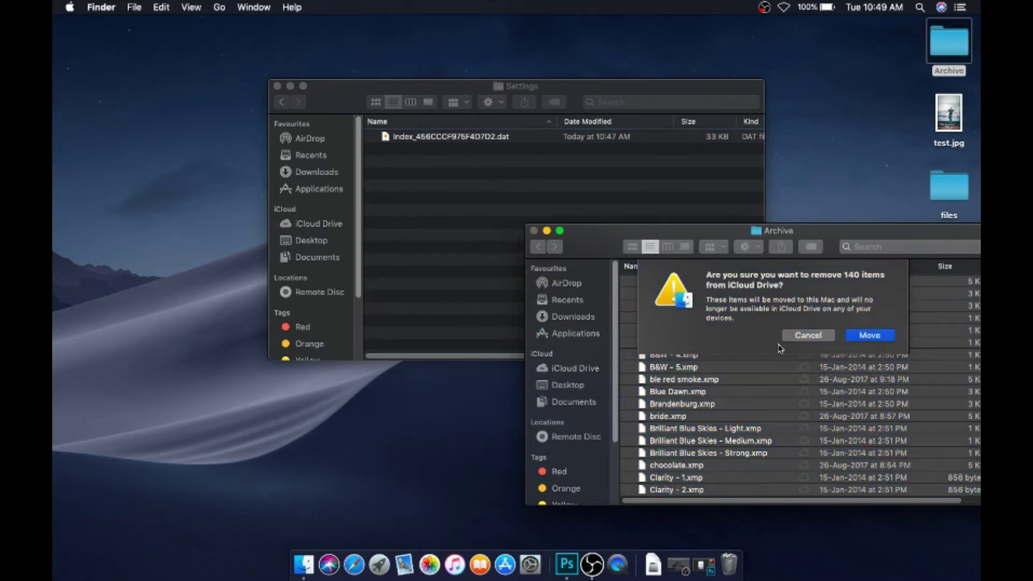
pyautogui.click(870, 335)
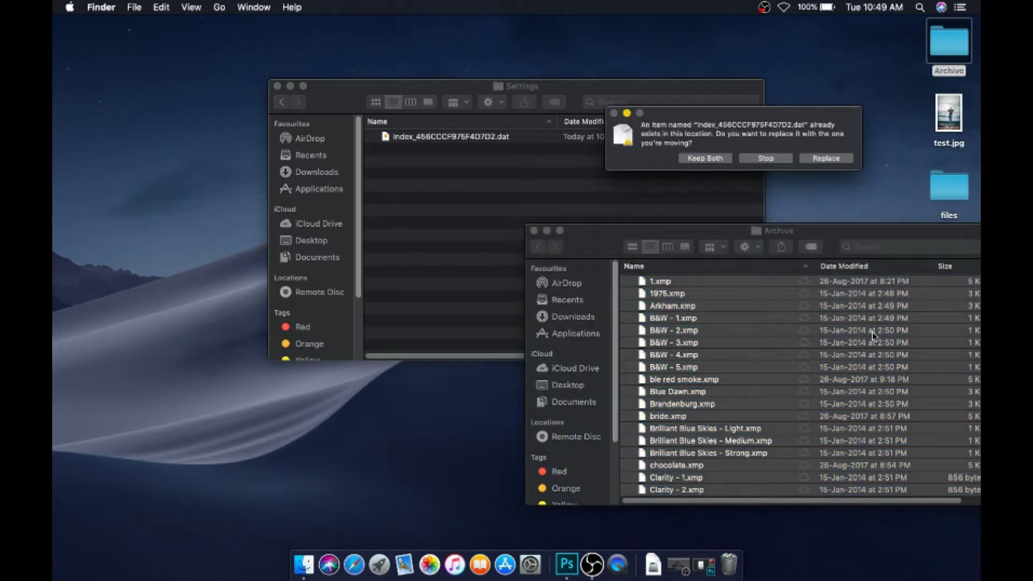
pyautogui.click(831, 159)
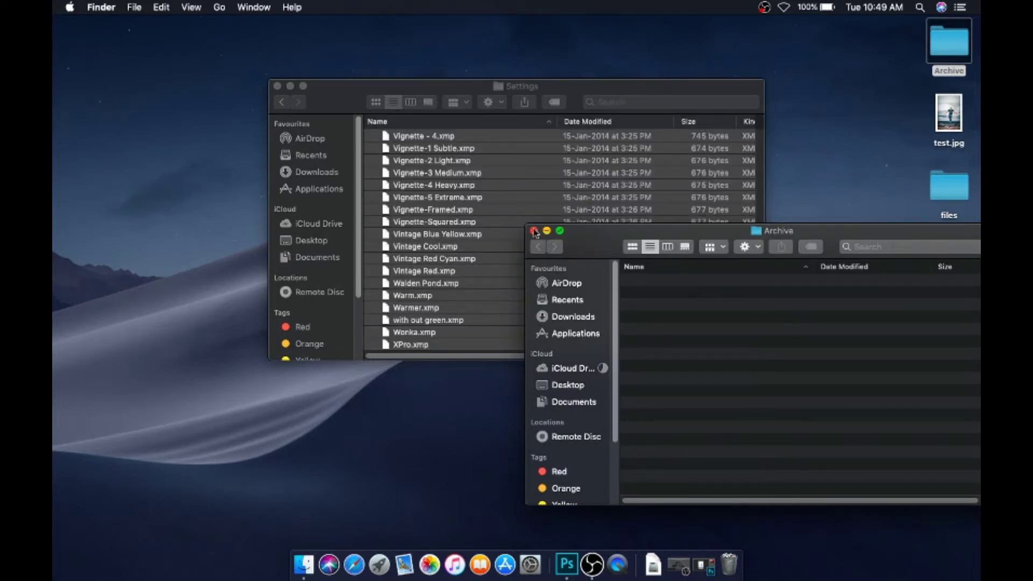
pyautogui.click(534, 230)
pyautogui.moveTo(831, 557); pyautogui.dragTo(729, 564)
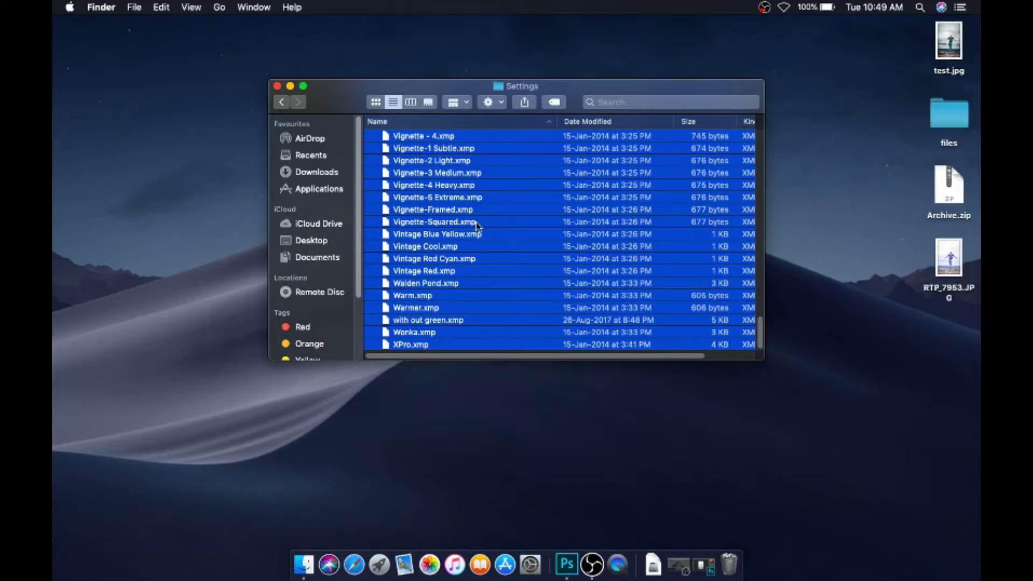
# - Scroll through the .xmp preset files in the CameraRaw Settings folder, then minimize its window
pyautogui.click(748, 423)
pyautogui.scroll(20, 483, 238)
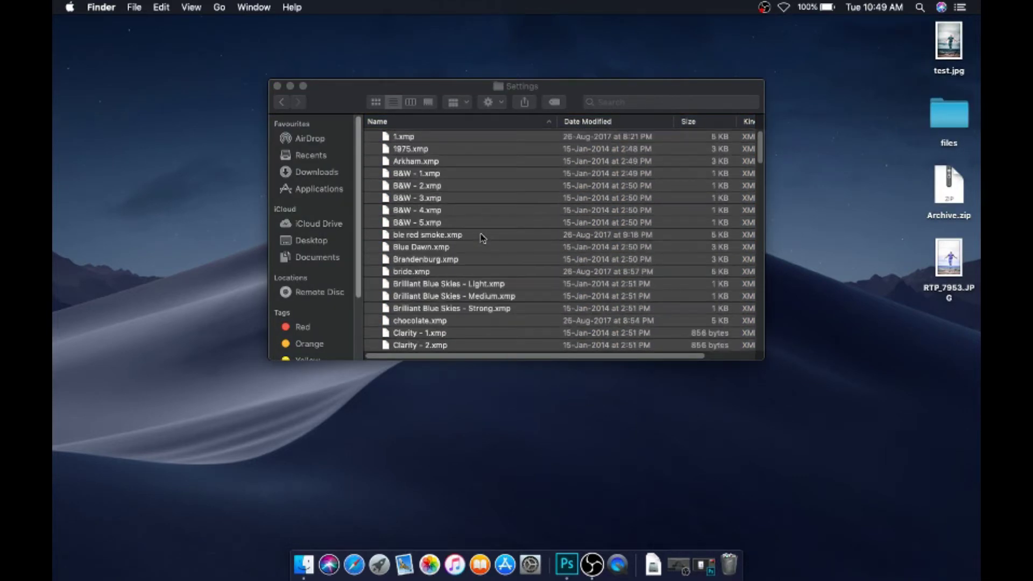
pyautogui.scroll(-20, 483, 238)
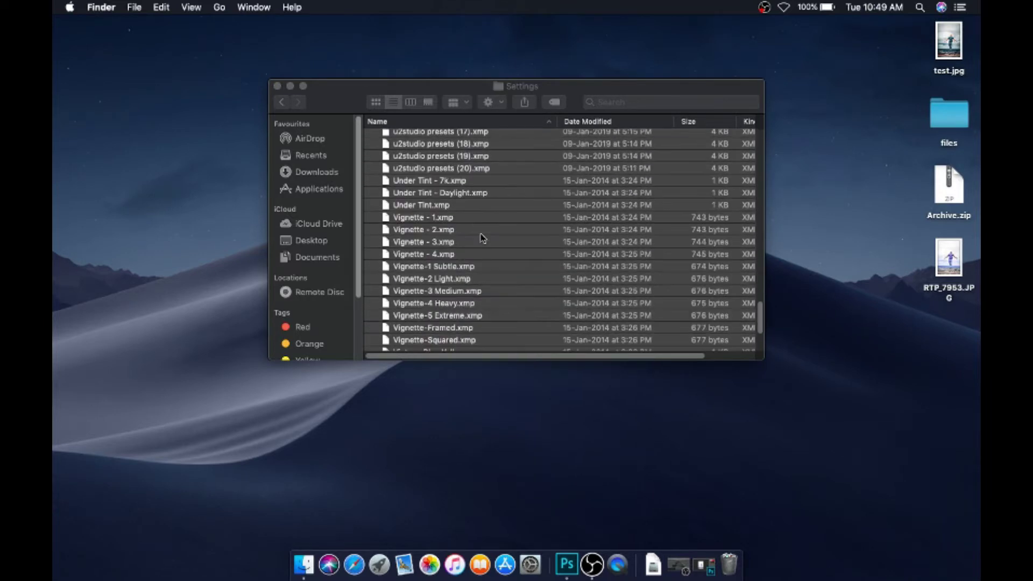
pyautogui.scroll(-3, 483, 237)
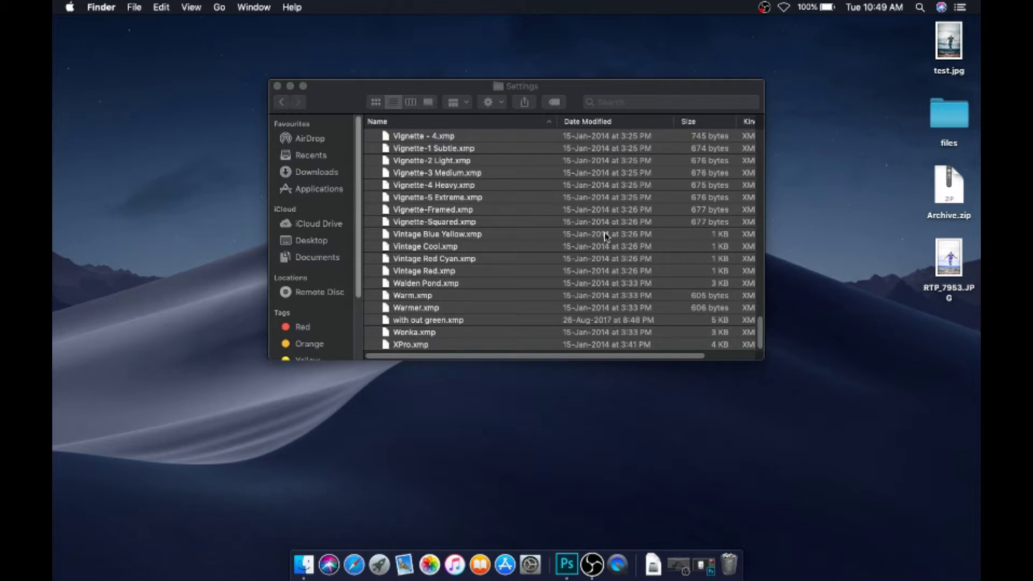
pyautogui.scroll(20, 607, 237)
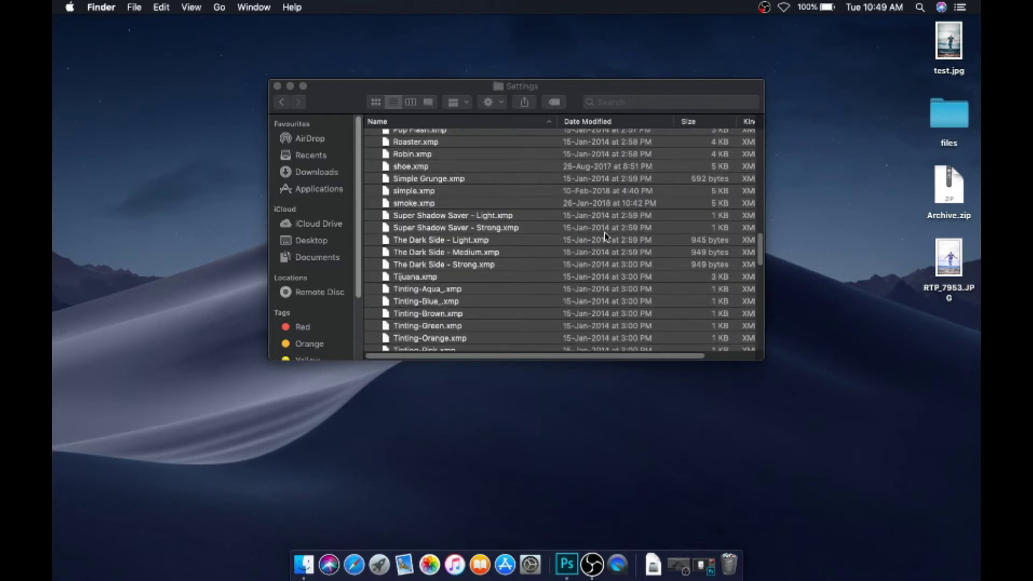
pyautogui.scroll(20, 606, 237)
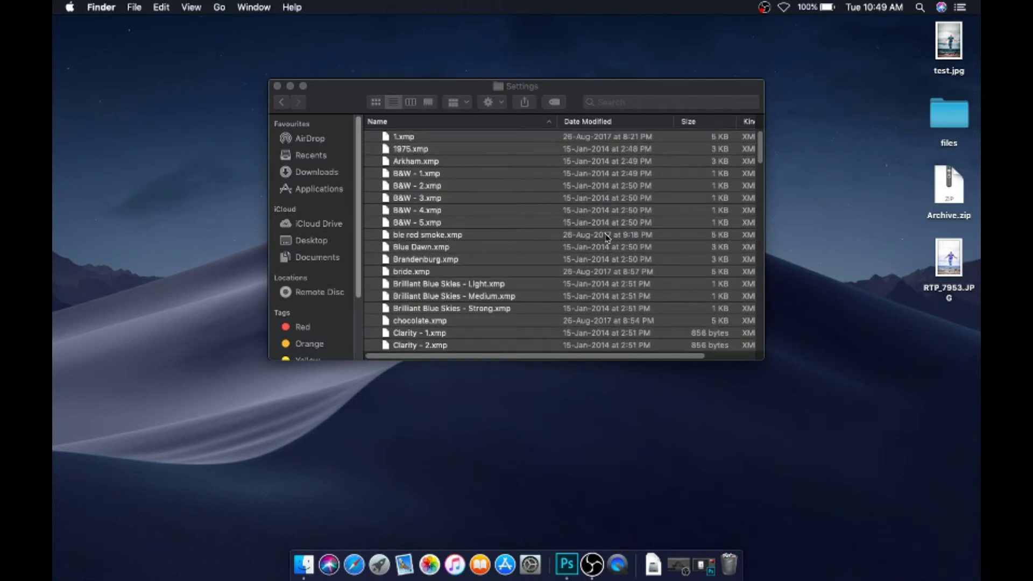
pyautogui.scroll(-20, 606, 237)
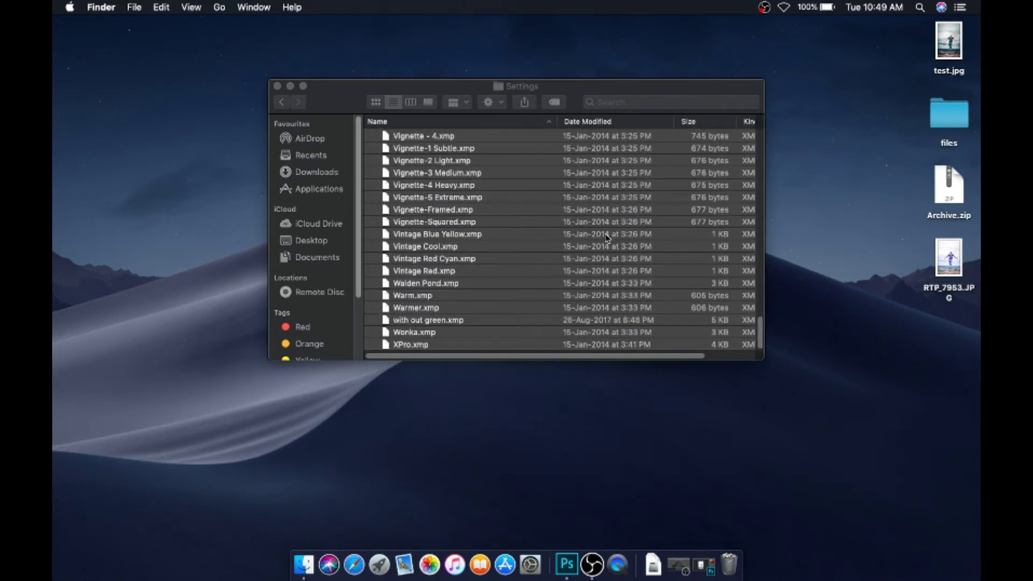
pyautogui.click(291, 86)
# - Return to Photoshop and open the Camera Raw Filter's Presets tab on RTP_7953.JPG
pyautogui.click(556, 568)
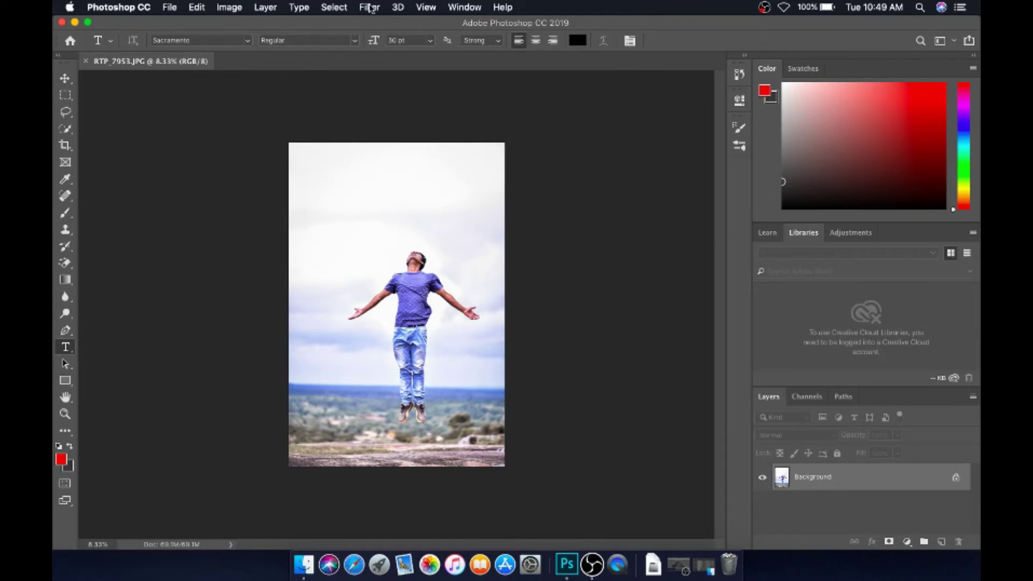
pyautogui.click(370, 8)
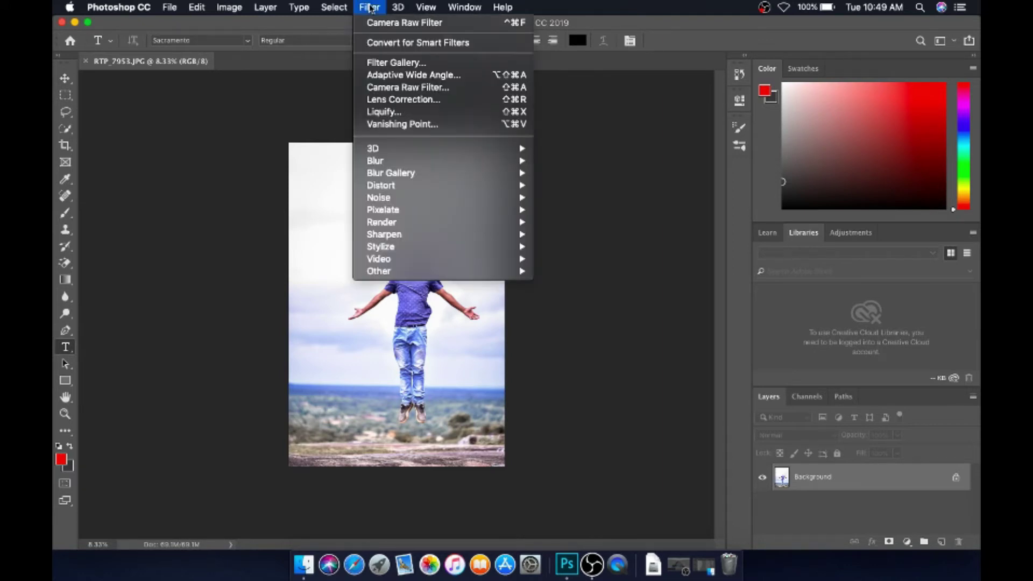
pyautogui.click(399, 88)
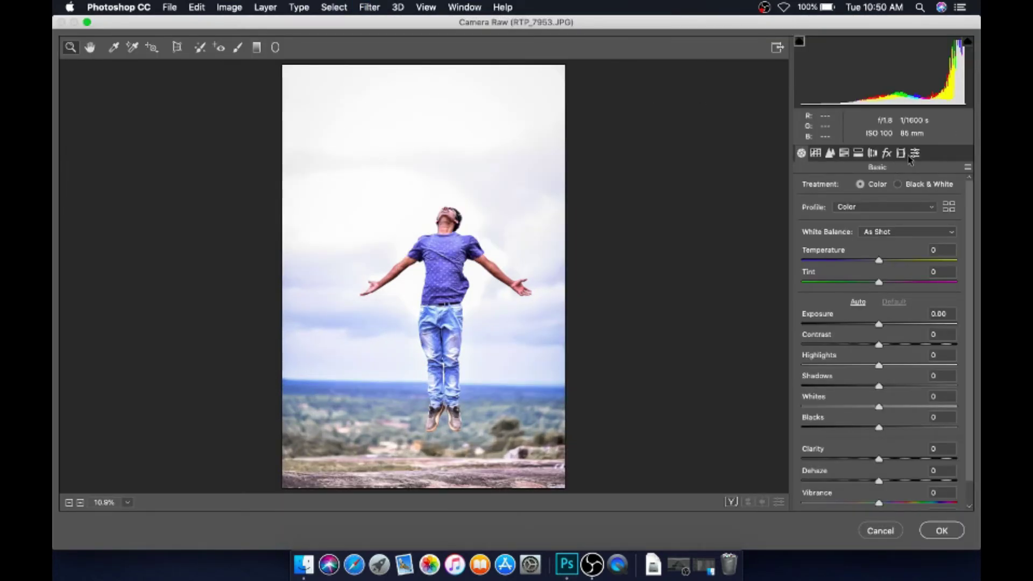
pyautogui.click(915, 155)
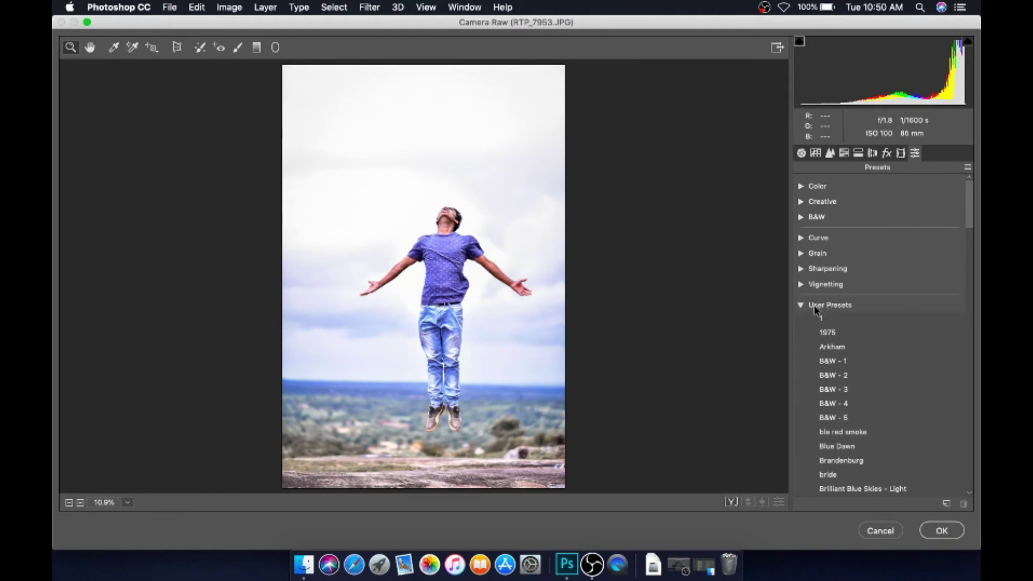
# - Preview a B&W user preset, scroll the imported User Presets, then cancel without applying
pyautogui.click(875, 395)
pyautogui.scroll(-15, 909, 372)
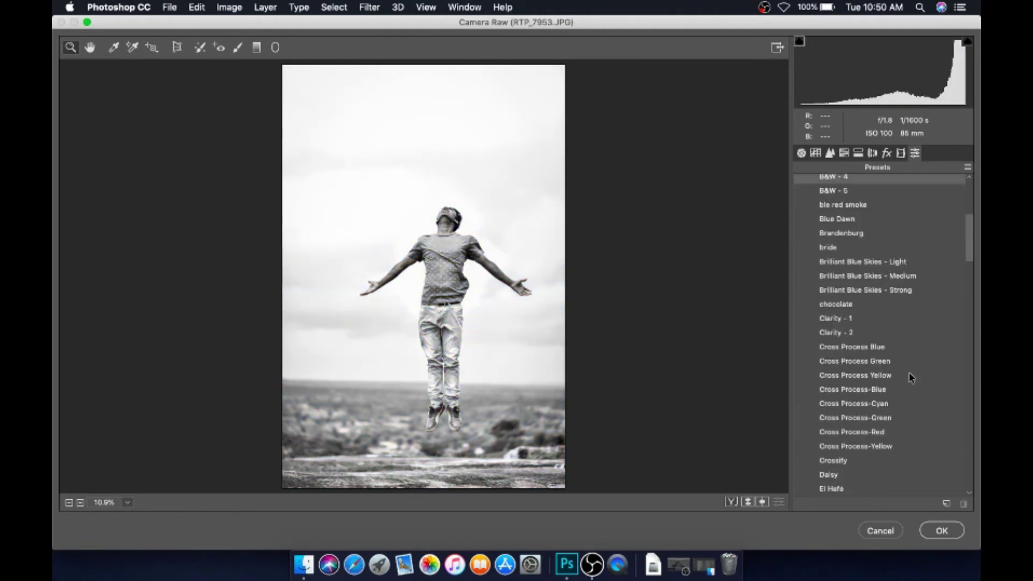
pyautogui.scroll(-20, 910, 374)
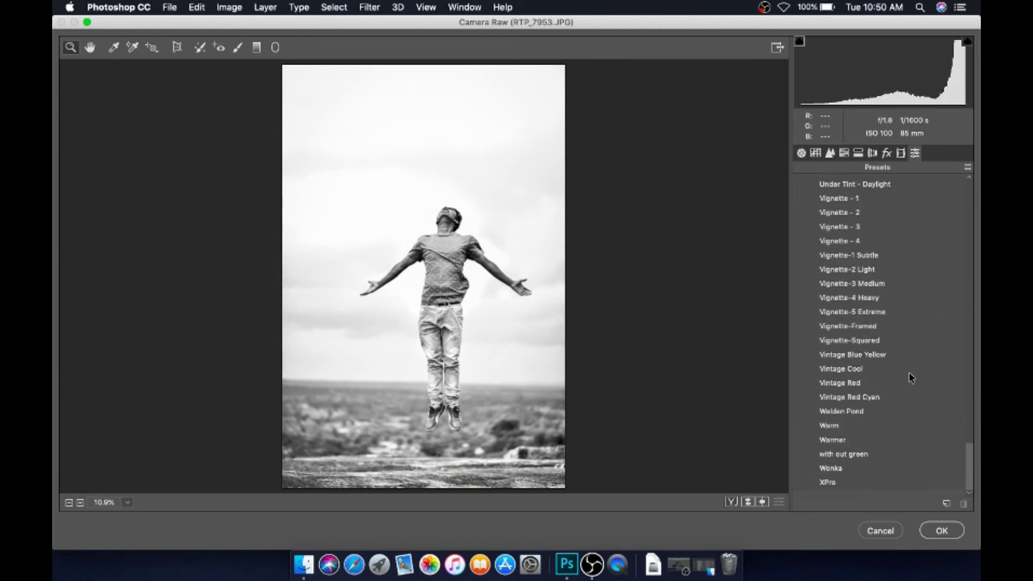
pyautogui.scroll(10, 909, 374)
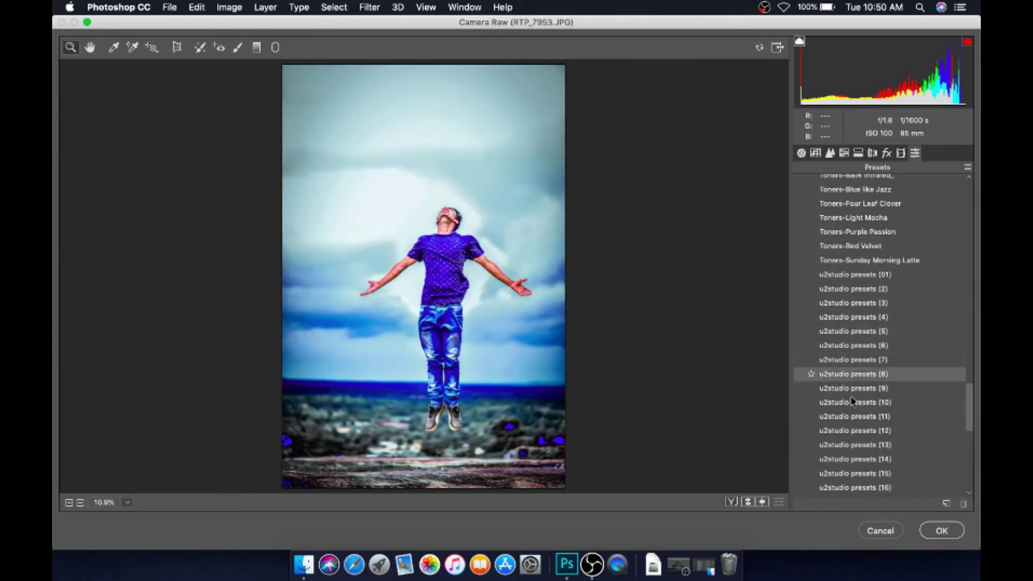
pyautogui.scroll(-10, 847, 438)
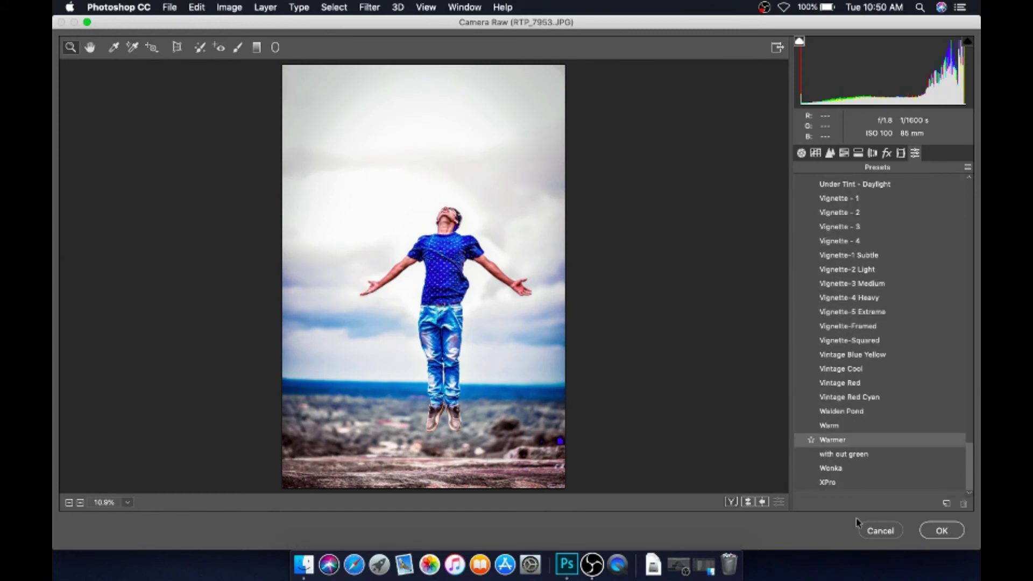
pyautogui.click(881, 532)
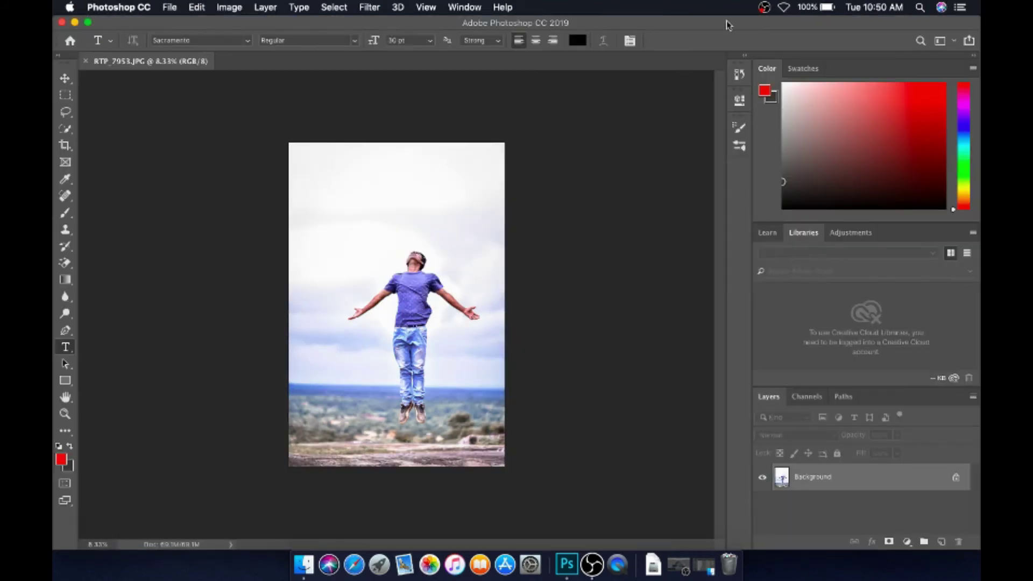